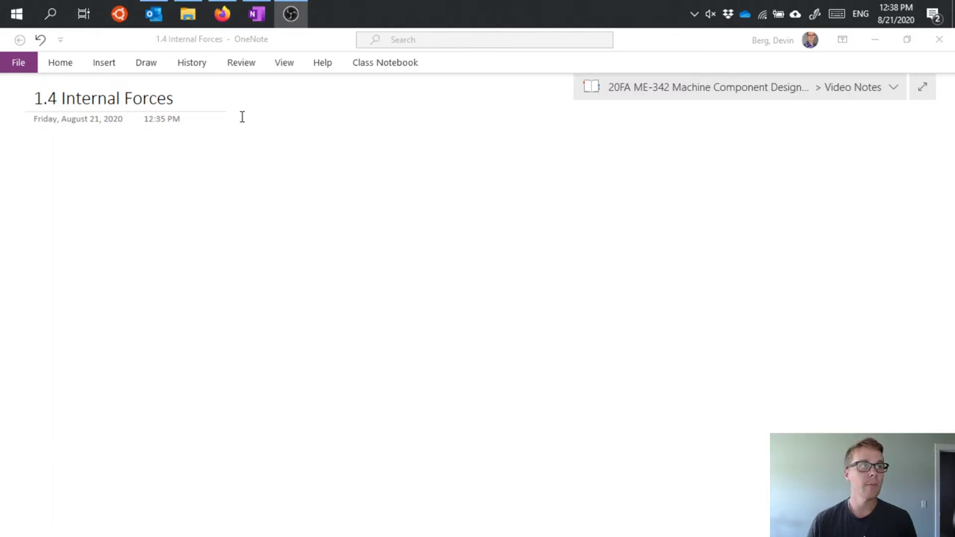
Step: Sketch a bent bar and dash its centreline along the arms
click(150, 188)
mouse_move(148, 198)
mouse_down()
mouse_move(154, 208)
mouse_move(192, 157)
mouse_move(221, 178)
mouse_move(206, 197)
mouse_move(183, 185)
mouse_move(157, 210)
mouse_up()
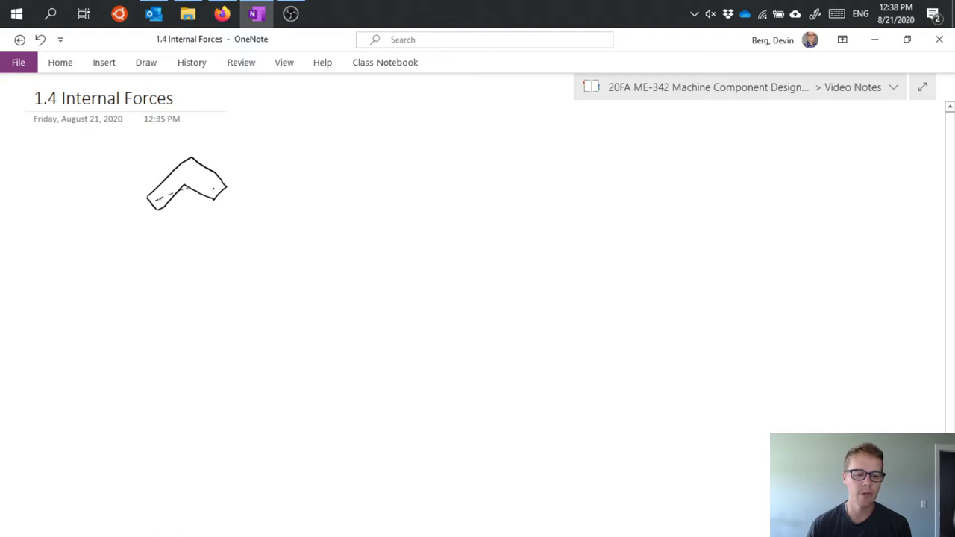
mouse_move(208, 185)
mouse_down()
mouse_move(216, 181)
mouse_move(171, 197)
mouse_move(195, 191)
mouse_up()
drag(200, 192, 210, 188)
mouse_move(213, 190)
mouse_down()
mouse_move(270, 173)
mouse_move(266, 183)
mouse_up()
Step: Draw opposing force arrows at both ends labelled F, plus a dashed hidden curve inside
drag(159, 200, 108, 216)
drag(107, 217, 125, 219)
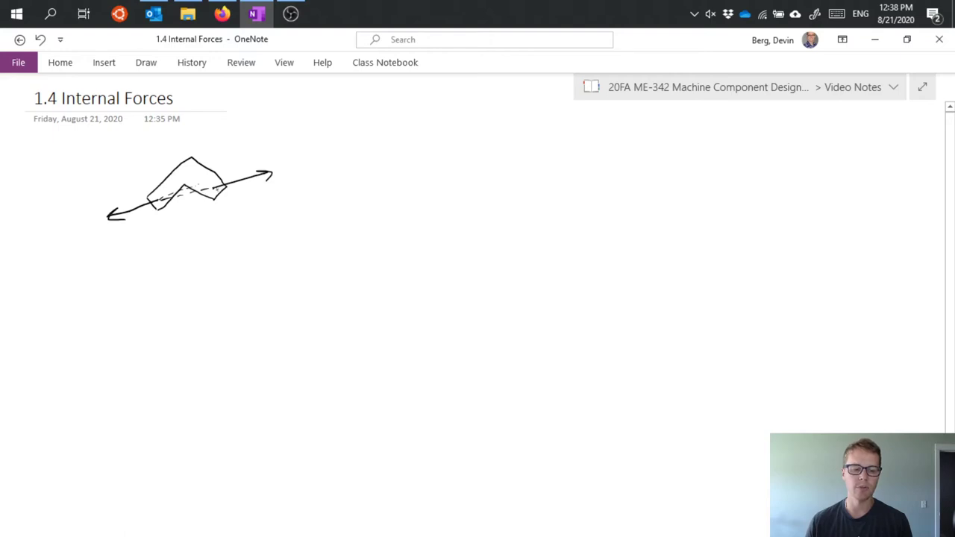
drag(264, 159, 278, 153)
mouse_move(104, 183)
mouse_down()
mouse_move(105, 198)
mouse_move(113, 180)
mouse_move(115, 190)
mouse_up()
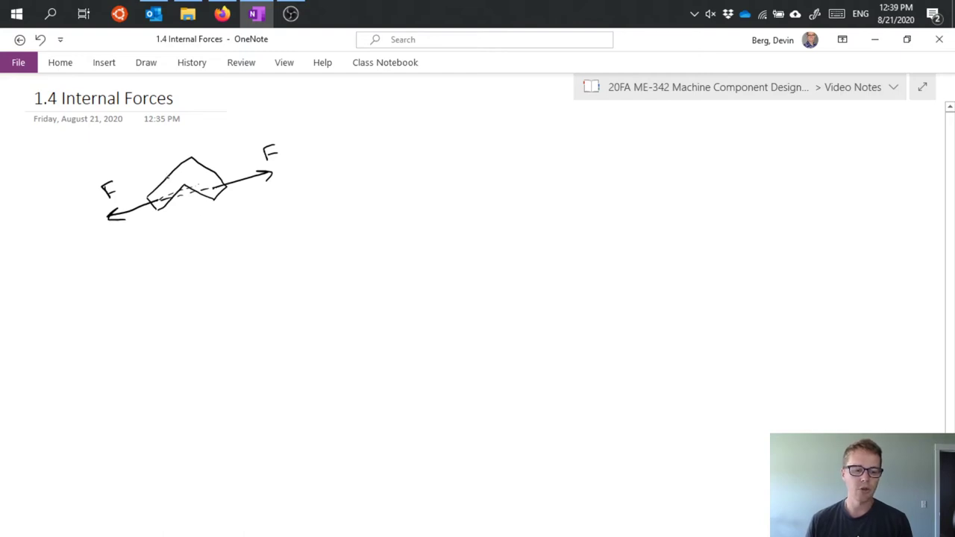
drag(156, 174, 188, 197)
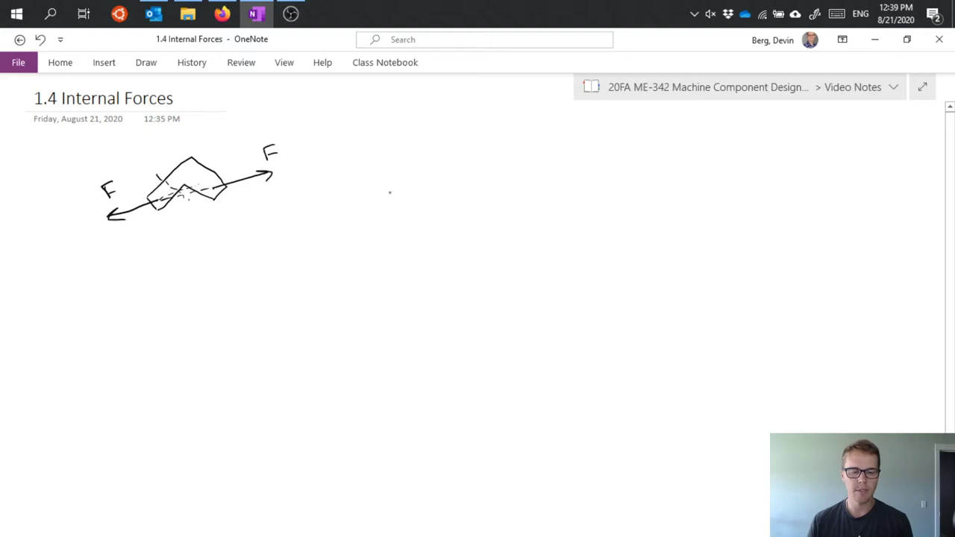
Step: Circle the cut with a curved arrow, then sketch the cut piece with a leftward arrow labelled F
mouse_move(421, 192)
mouse_down()
mouse_move(401, 216)
mouse_move(431, 218)
mouse_move(451, 199)
mouse_move(424, 184)
mouse_move(419, 192)
mouse_up()
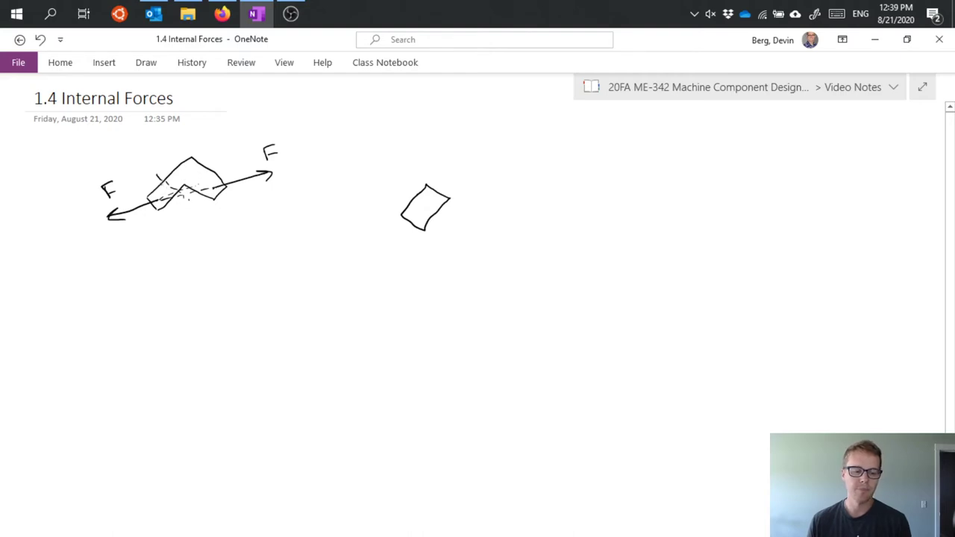
mouse_move(163, 183)
mouse_down()
mouse_move(149, 184)
mouse_move(210, 214)
mouse_move(264, 223)
mouse_up()
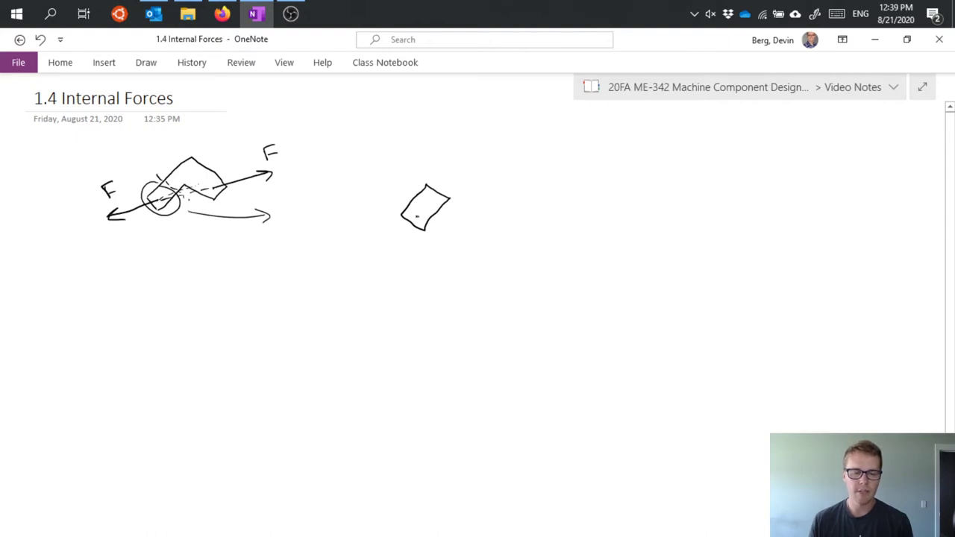
right_click(418, 216)
click(415, 221)
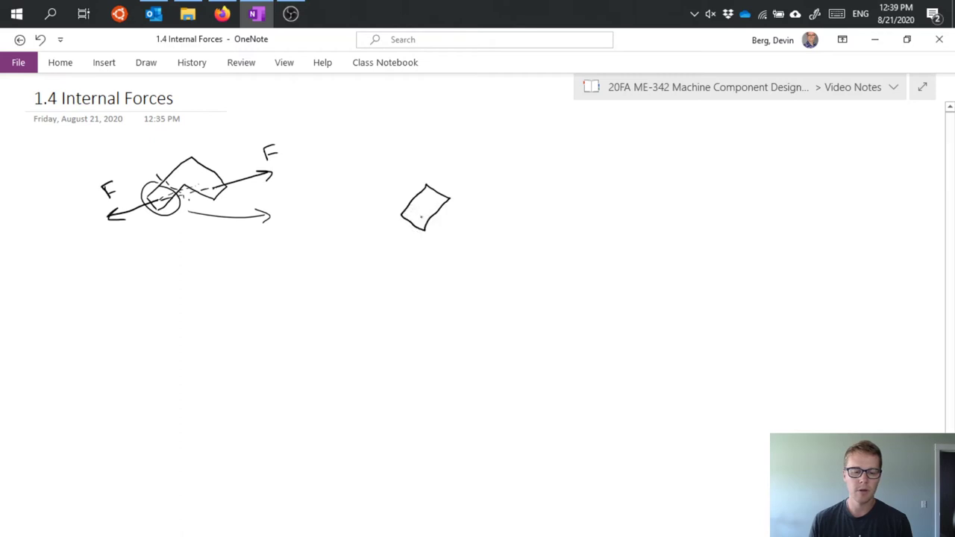
mouse_move(421, 216)
mouse_down()
mouse_move(345, 225)
mouse_move(355, 211)
mouse_up()
drag(346, 218, 360, 219)
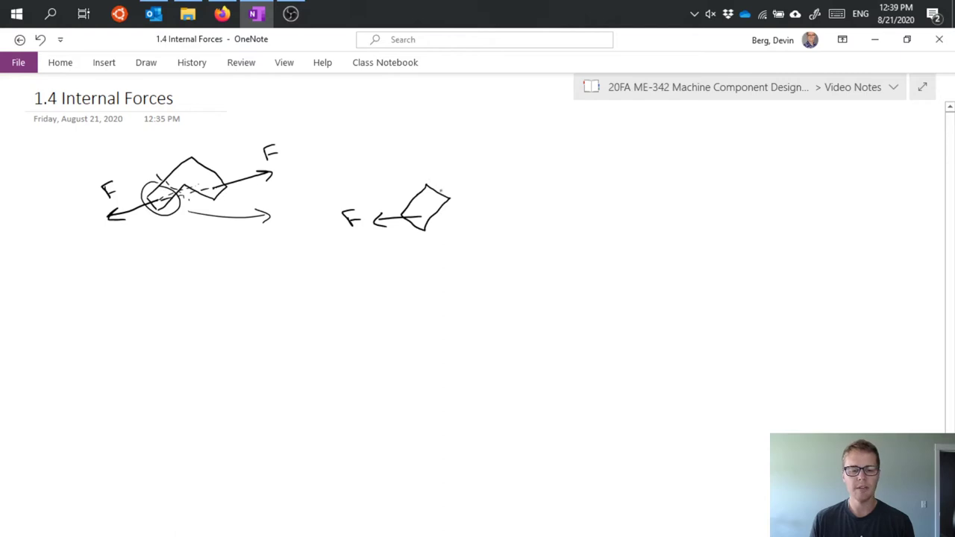
Step: Add two arrows at the cut face: up-right labelled A and down-right labelled V
drag(438, 190, 474, 157)
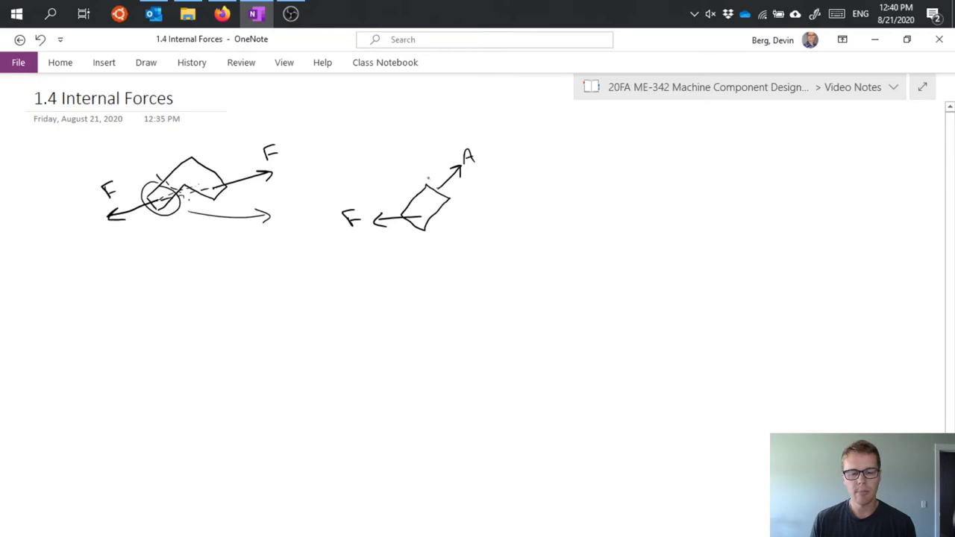
mouse_move(427, 179)
mouse_down()
mouse_move(463, 195)
mouse_move(456, 203)
mouse_move(477, 184)
mouse_up()
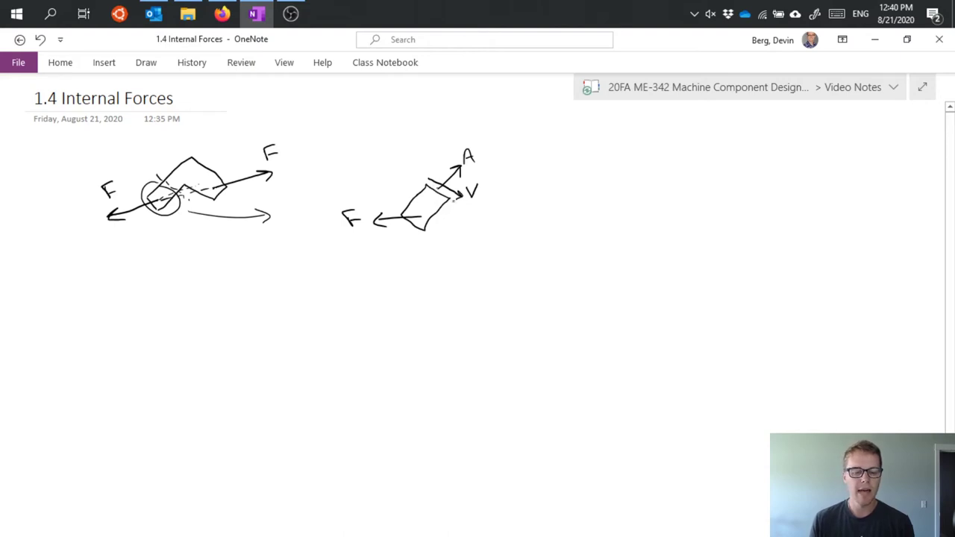
Step: Draw a curved moment arrow looping over the cut section's top and label it M
mouse_move(454, 197)
mouse_down()
mouse_move(450, 173)
mouse_move(427, 169)
mouse_move(460, 196)
mouse_up()
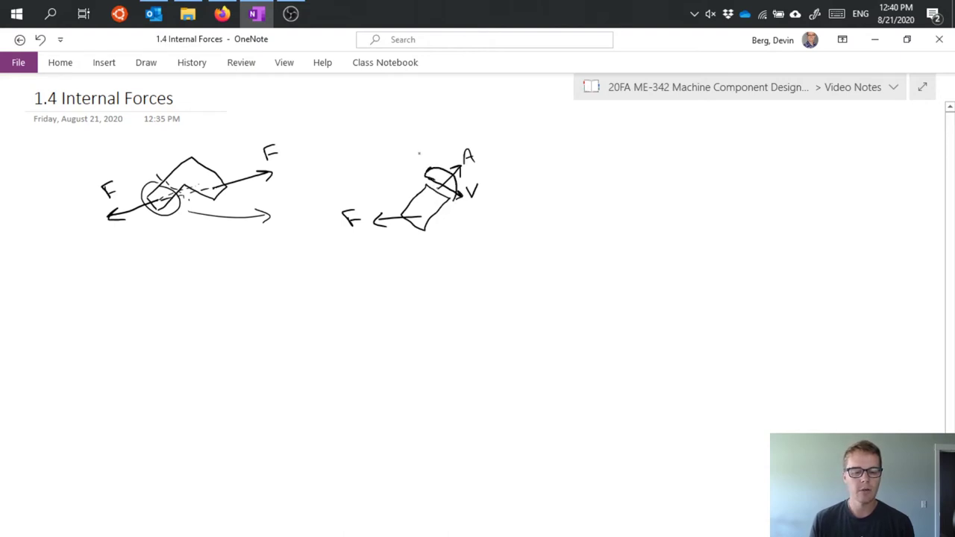
right_click(419, 154)
click(409, 156)
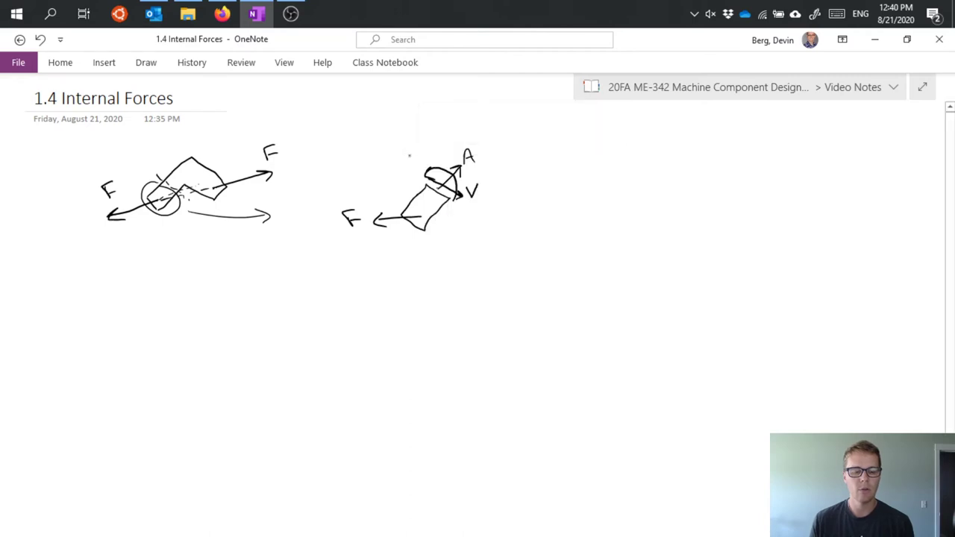
drag(420, 161, 432, 162)
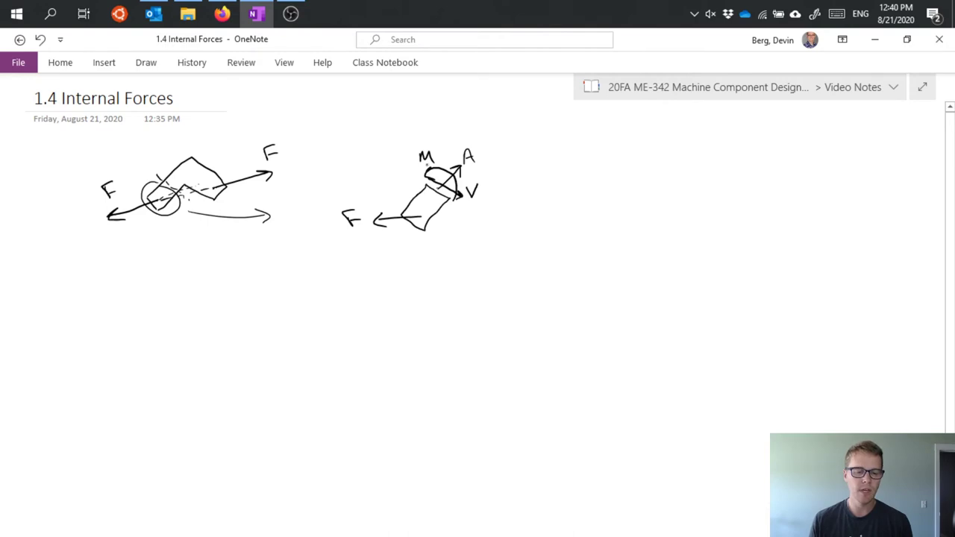
drag(427, 163, 442, 173)
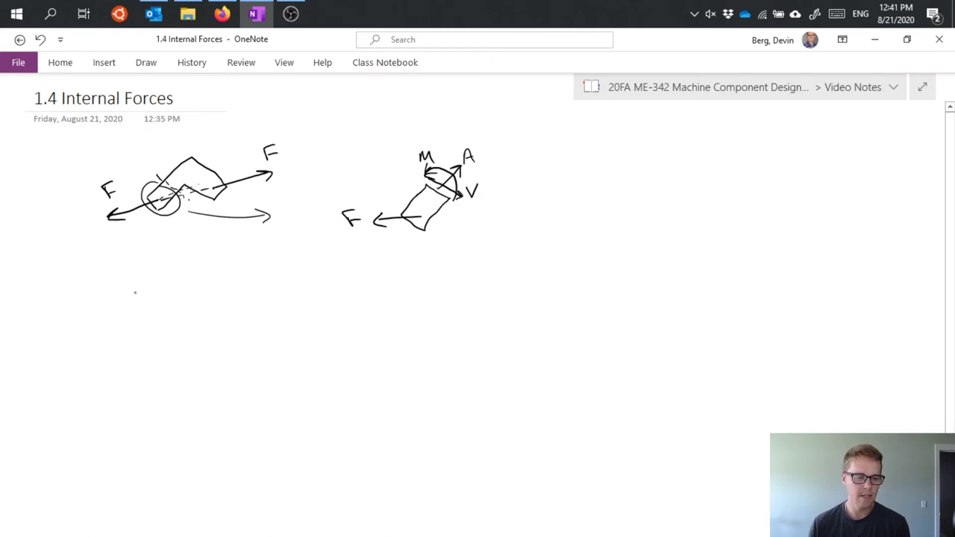
Step: Write Ex and draw a bolt driven into a hatched ground line
mouse_move(135, 274)
mouse_down()
mouse_move(140, 301)
mouse_move(165, 290)
mouse_move(146, 303)
mouse_up()
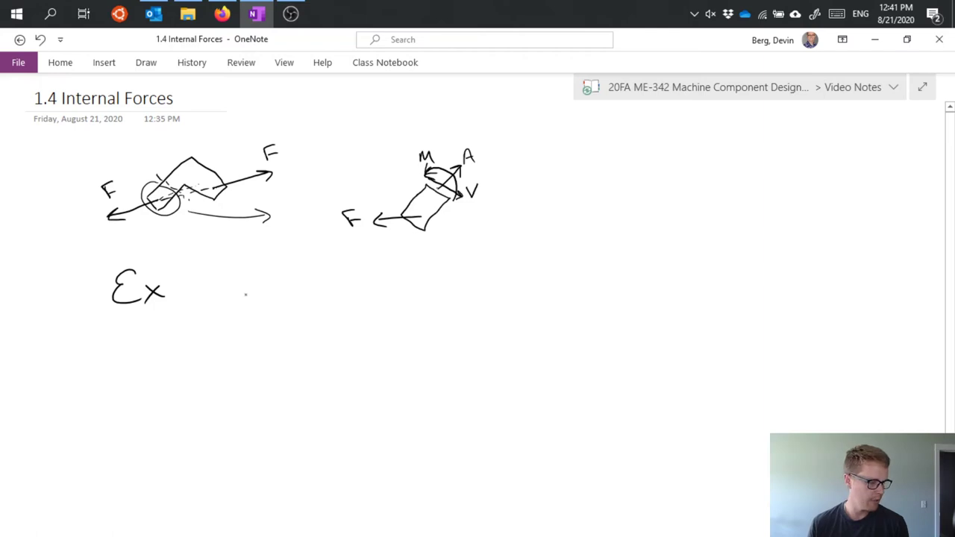
mouse_move(253, 278)
mouse_down()
mouse_move(308, 291)
mouse_move(306, 270)
mouse_move(254, 273)
mouse_move(272, 344)
mouse_move(300, 342)
mouse_move(294, 293)
mouse_move(274, 347)
mouse_up()
mouse_move(218, 322)
mouse_down()
mouse_move(373, 308)
mouse_move(344, 347)
mouse_move(313, 348)
mouse_up()
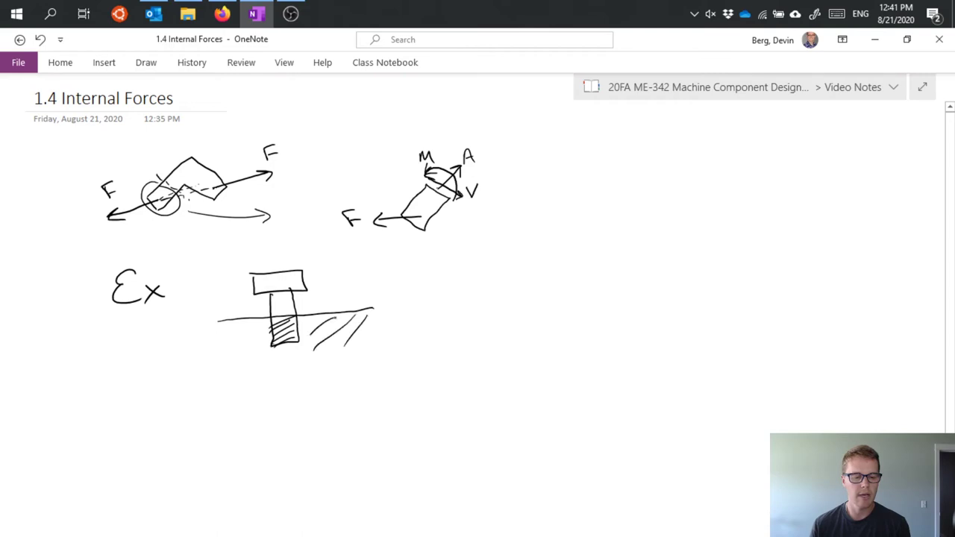
drag(316, 313, 300, 345)
drag(285, 314, 261, 336)
mouse_move(258, 322)
mouse_down()
mouse_move(240, 351)
mouse_move(224, 348)
mouse_up()
drag(237, 321, 205, 344)
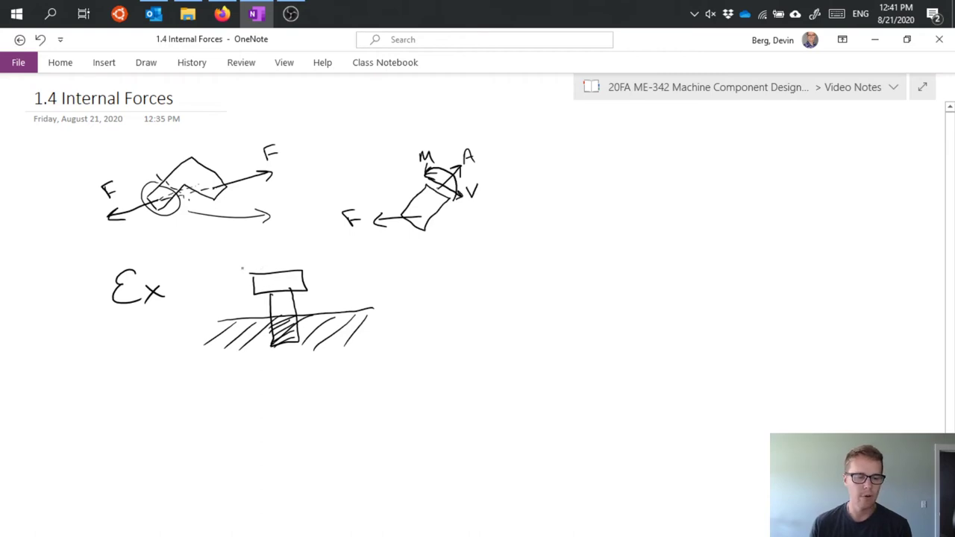
Step: Draw the hatched beam clamped under the bolt head
mouse_move(244, 266)
mouse_down()
mouse_move(245, 296)
mouse_move(270, 301)
mouse_move(423, 294)
mouse_move(419, 254)
mouse_move(236, 269)
mouse_move(249, 300)
mouse_move(263, 297)
mouse_up()
drag(286, 275, 271, 300)
drag(316, 269, 299, 297)
mouse_move(342, 267)
mouse_down()
mouse_move(321, 297)
mouse_move(344, 291)
mouse_up()
mouse_move(387, 263)
mouse_down()
mouse_move(363, 292)
mouse_move(385, 293)
mouse_up()
drag(412, 278, 398, 291)
Step: Add an upward force F at the beam's end with dimensions b and a
drag(406, 341, 422, 291)
drag(423, 292, 419, 356)
mouse_move(418, 329)
mouse_down()
mouse_move(430, 327)
mouse_move(427, 341)
mouse_up()
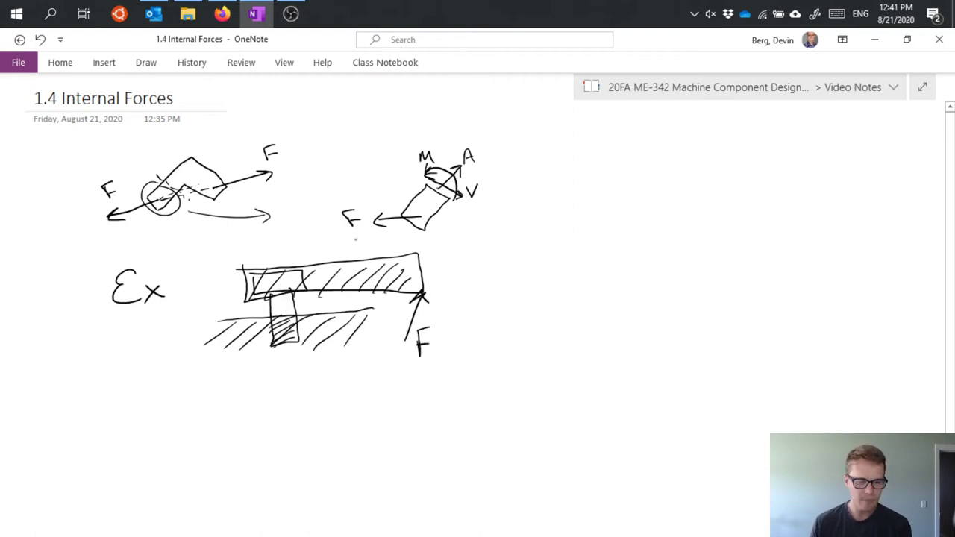
mouse_move(328, 241)
mouse_down()
mouse_move(332, 255)
mouse_move(399, 249)
mouse_move(275, 254)
mouse_move(287, 261)
mouse_up()
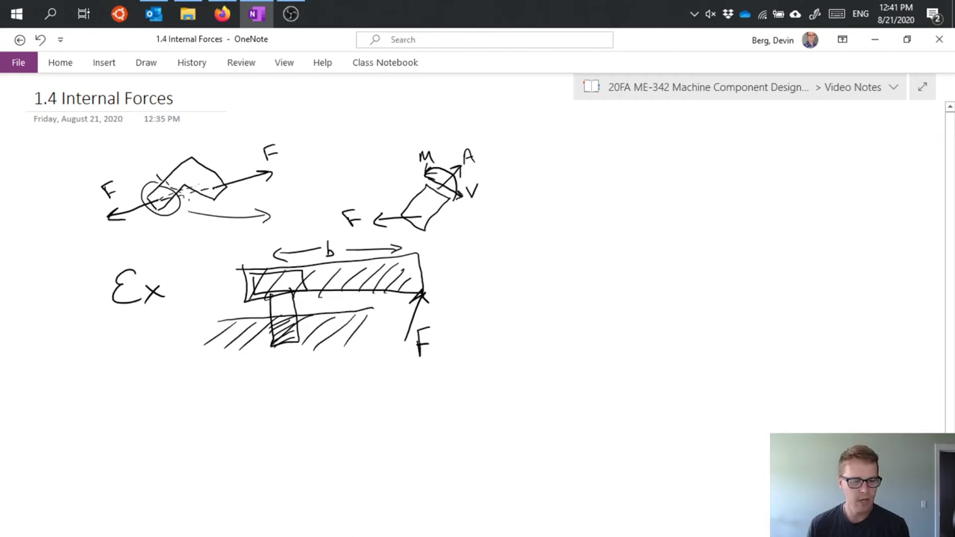
mouse_move(227, 297)
mouse_down()
mouse_move(227, 282)
mouse_move(226, 322)
mouse_move(236, 315)
mouse_up()
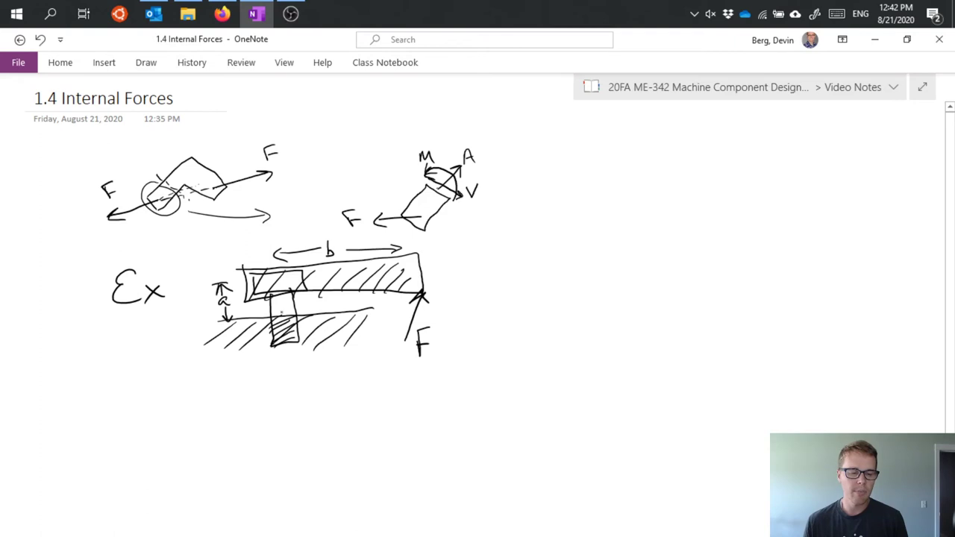
right_click(281, 309)
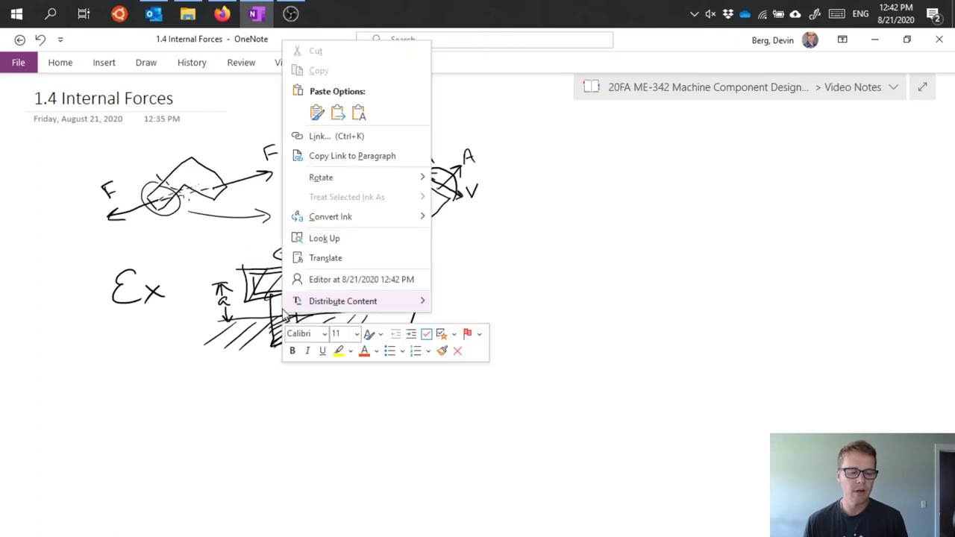
click(277, 309)
right_click(278, 309)
click(281, 312)
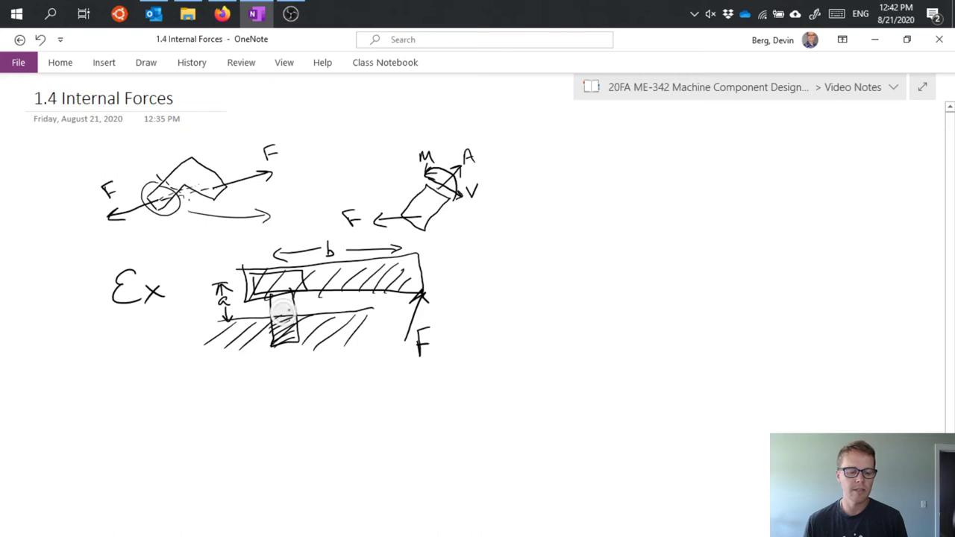
right_click(290, 312)
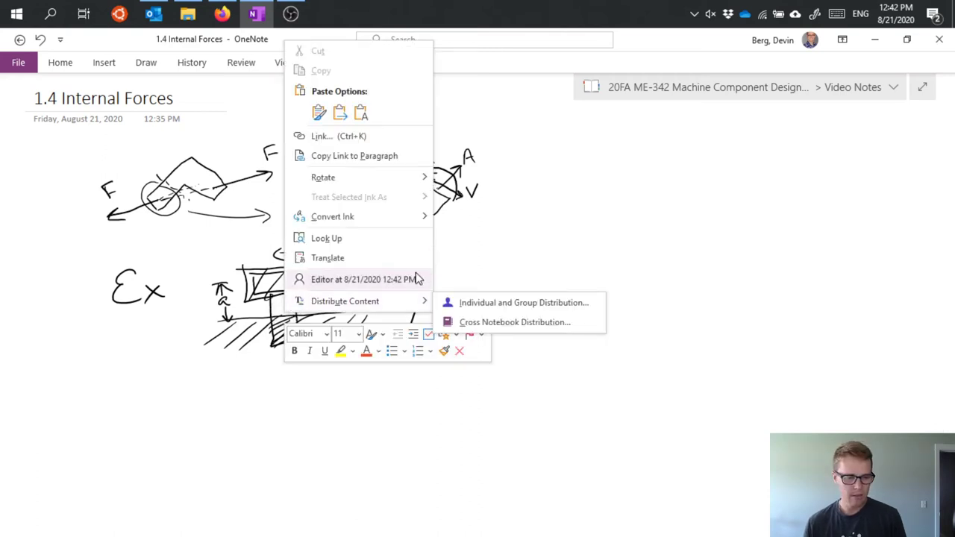
click(465, 272)
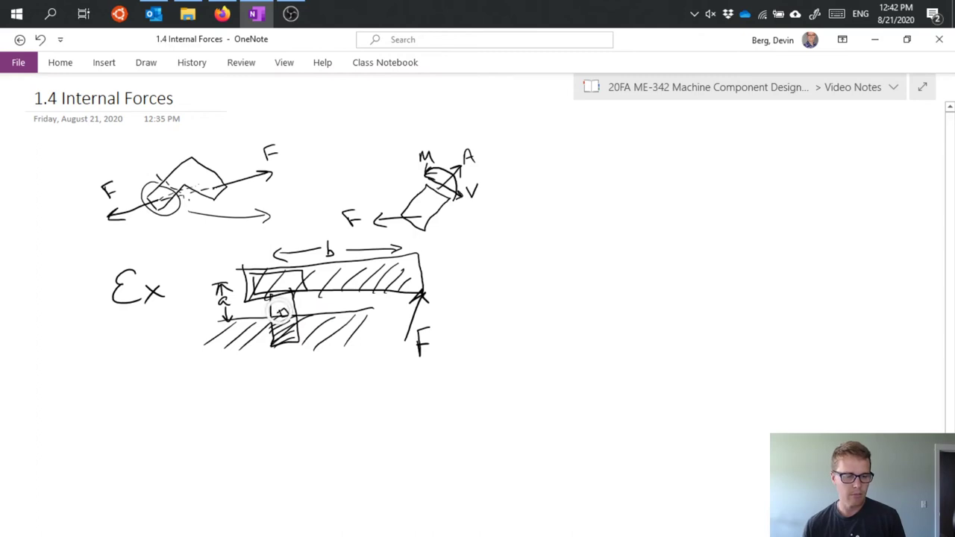
right_click(284, 312)
click(284, 312)
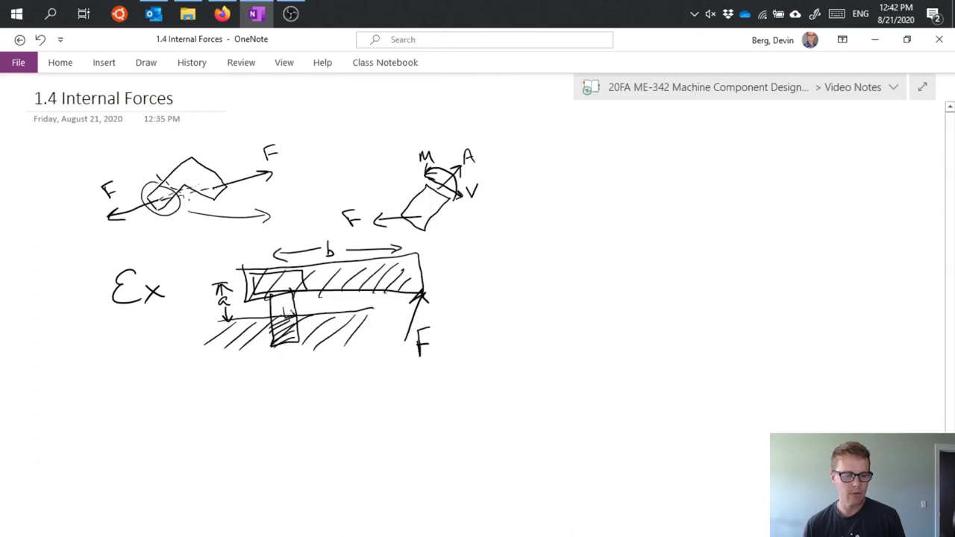
right_click(286, 312)
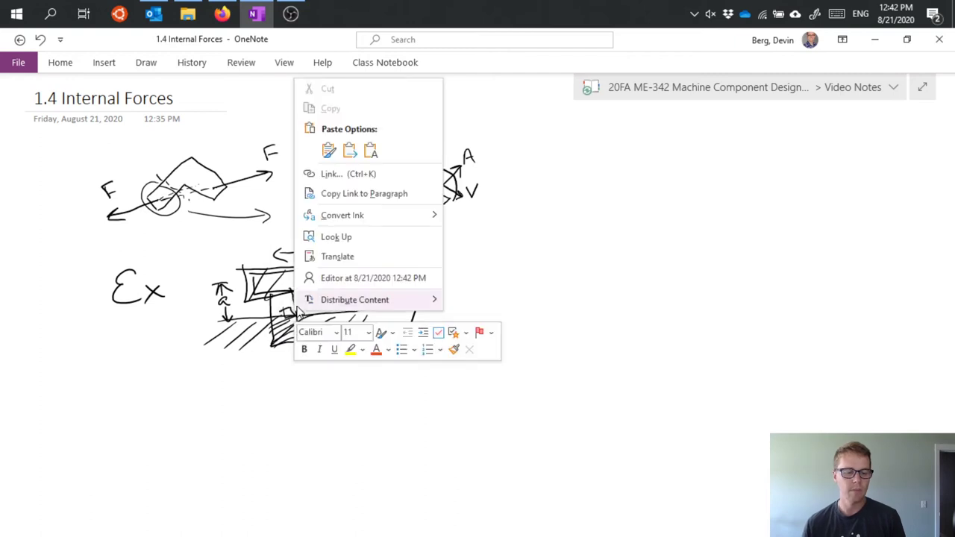
click(495, 258)
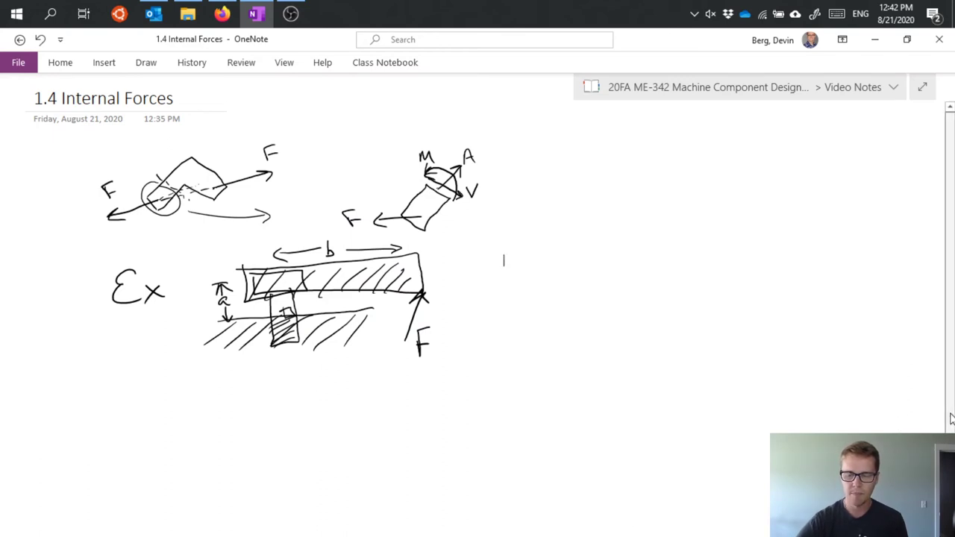
Step: Handwrite 'Axial' under the Ex bolt-and-beam sketch
scroll(951, 420, down, 5)
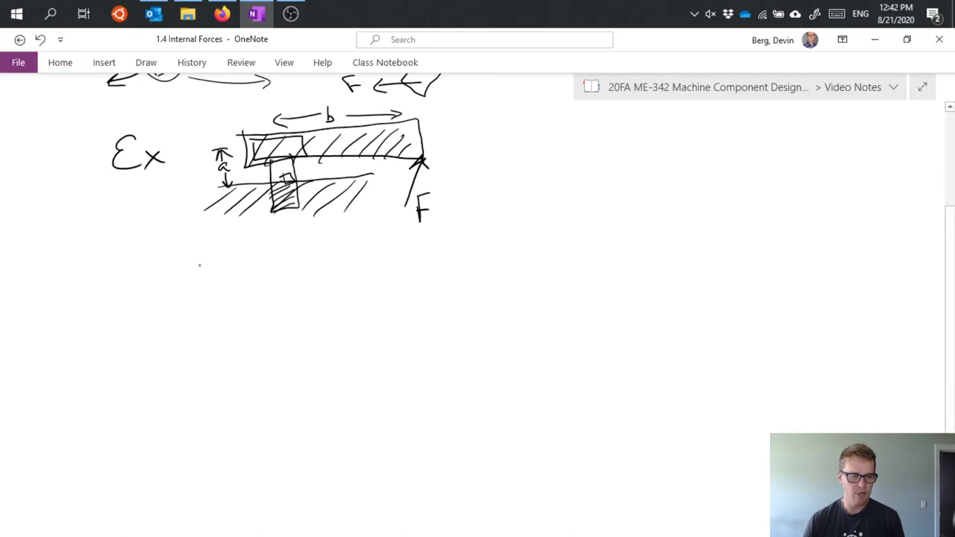
mouse_move(195, 275)
mouse_down()
mouse_move(240, 264)
mouse_move(253, 245)
mouse_move(254, 270)
mouse_up()
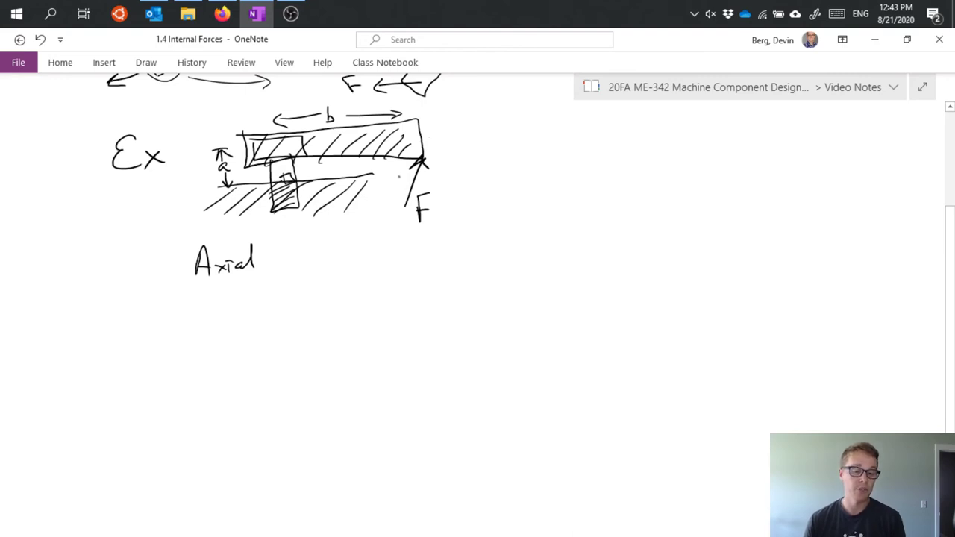
Step: Complete 'Axial, P – No' and write 'Shear, V – Yes' on the next line
mouse_move(271, 261)
mouse_down()
mouse_move(323, 246)
mouse_move(321, 266)
mouse_move(334, 258)
mouse_up()
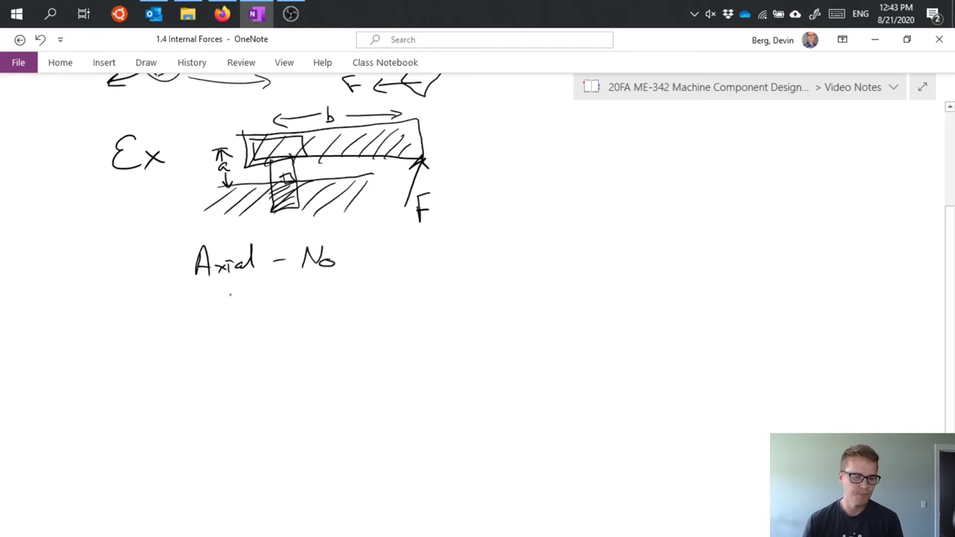
mouse_move(198, 300)
mouse_down()
mouse_move(186, 318)
mouse_move(266, 298)
mouse_up()
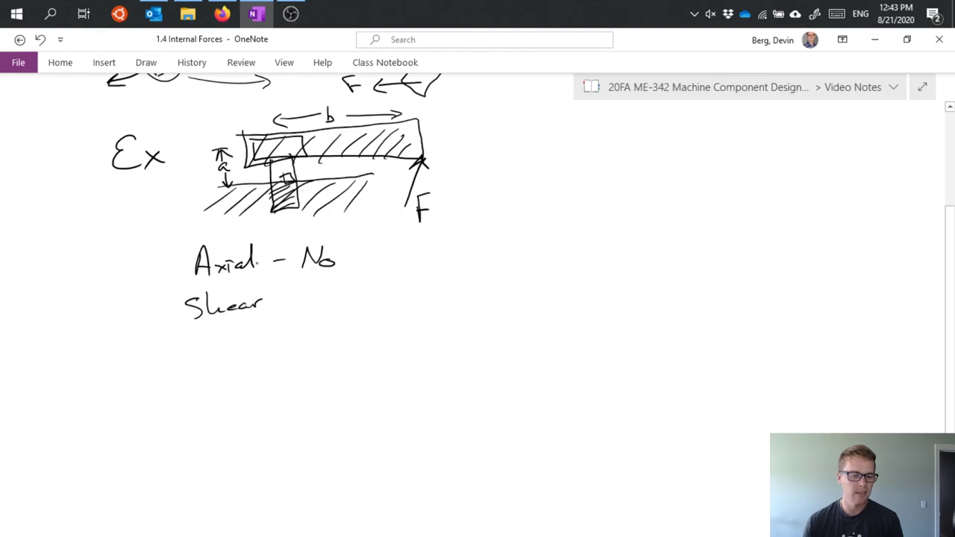
drag(259, 266, 257, 275)
mouse_move(261, 267)
mouse_down()
mouse_move(261, 250)
mouse_move(262, 258)
mouse_up()
mouse_move(269, 306)
mouse_down()
mouse_move(267, 313)
mouse_move(288, 284)
mouse_move(309, 298)
mouse_up()
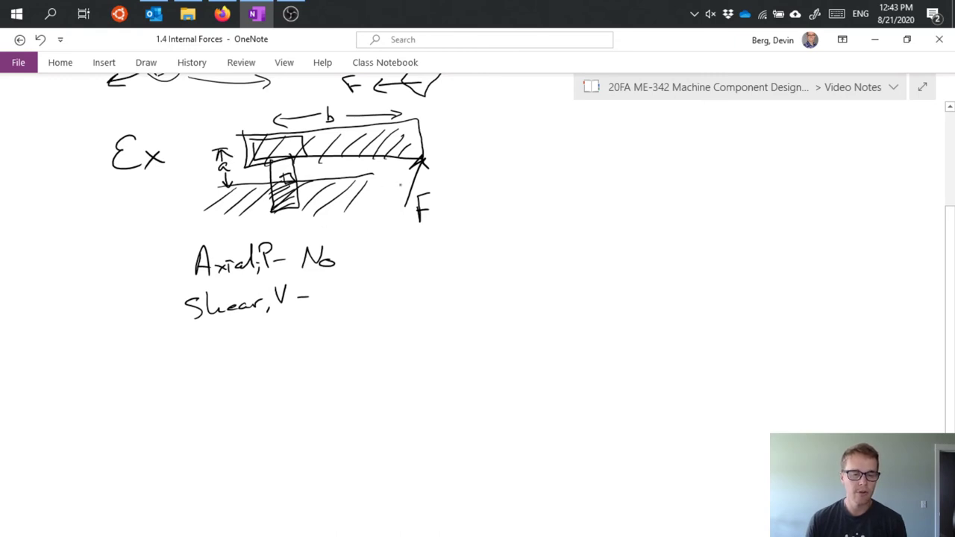
mouse_move(327, 287)
mouse_down()
mouse_move(330, 314)
mouse_move(327, 300)
mouse_move(345, 302)
mouse_up()
drag(354, 295, 346, 306)
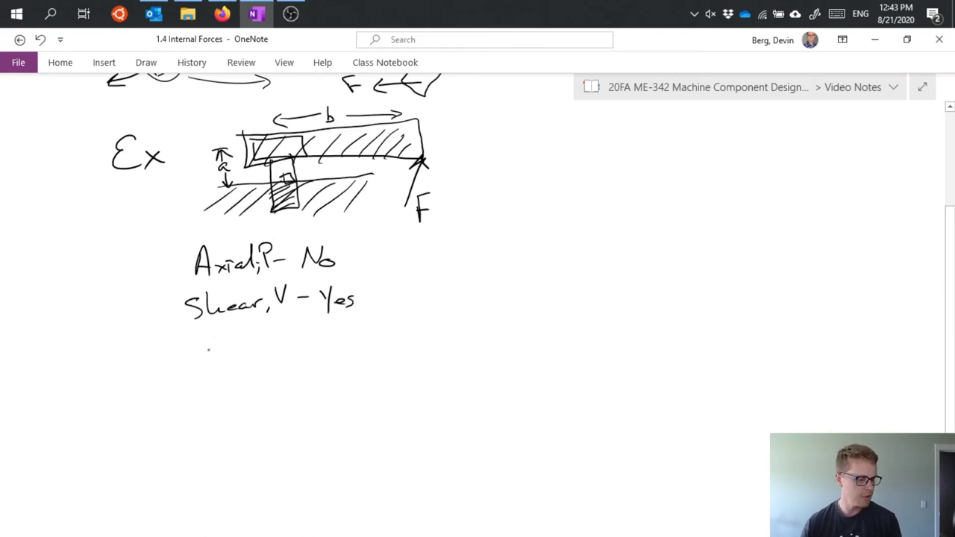
Step: Write 'Moment, M – Yes' on the next line, undoing a stray comma
mouse_move(195, 372)
mouse_down()
mouse_move(212, 353)
mouse_move(227, 361)
mouse_move(318, 354)
mouse_move(322, 338)
mouse_move(359, 352)
mouse_up()
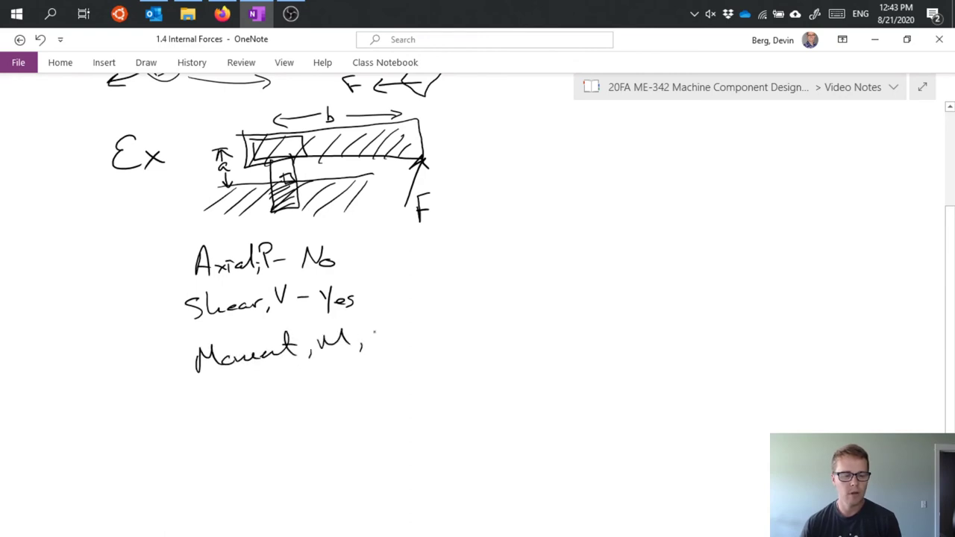
key(ctrl+z)
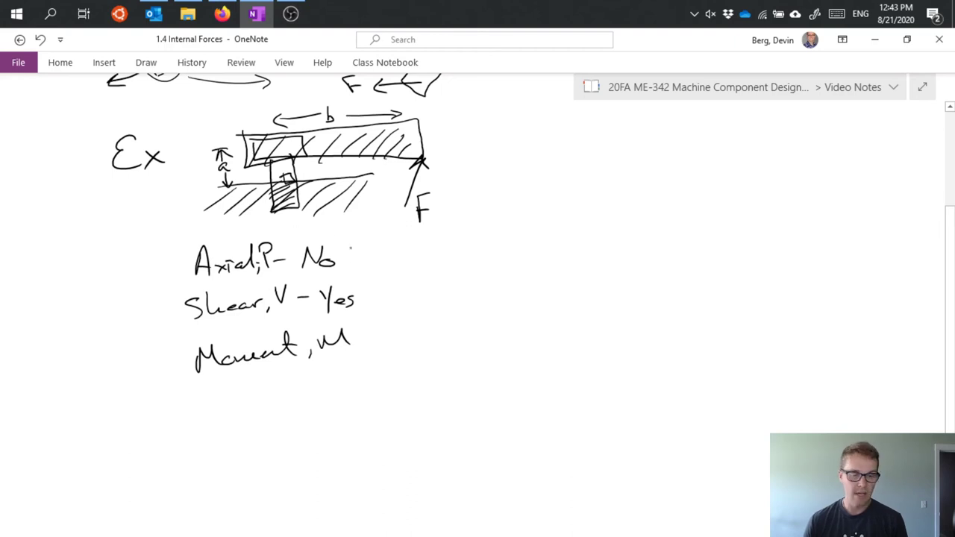
mouse_move(369, 330)
mouse_down()
mouse_move(375, 350)
mouse_move(366, 340)
mouse_move(396, 342)
mouse_up()
drag(409, 336, 394, 343)
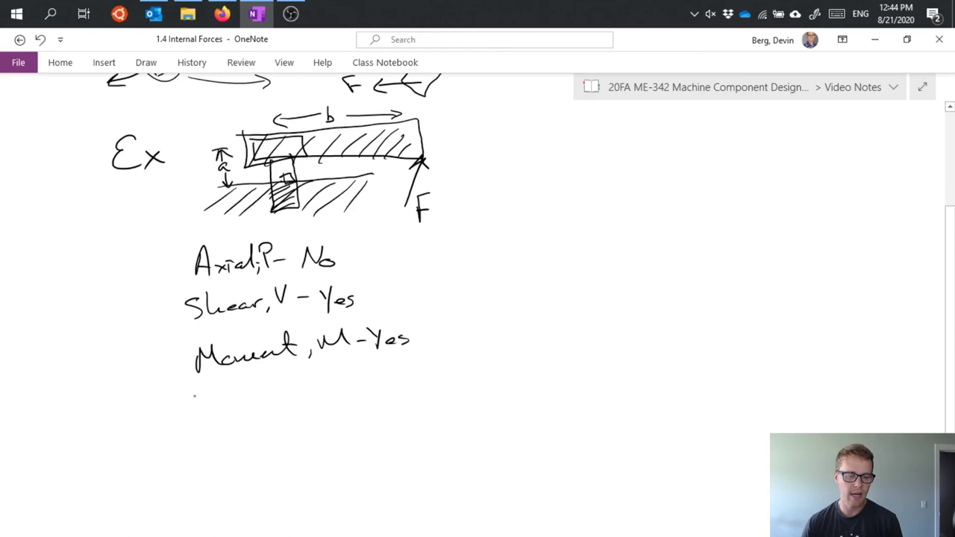
Step: Write 'Torque, T – Yes' on a new line below Moment
mouse_move(189, 389)
mouse_down()
mouse_move(217, 388)
mouse_move(206, 425)
mouse_move(244, 409)
mouse_move(251, 431)
mouse_move(270, 408)
mouse_move(292, 403)
mouse_move(313, 415)
mouse_up()
drag(313, 378, 339, 374)
mouse_move(327, 379)
mouse_down()
mouse_move(328, 403)
mouse_move(363, 387)
mouse_move(388, 403)
mouse_up()
drag(376, 378, 412, 399)
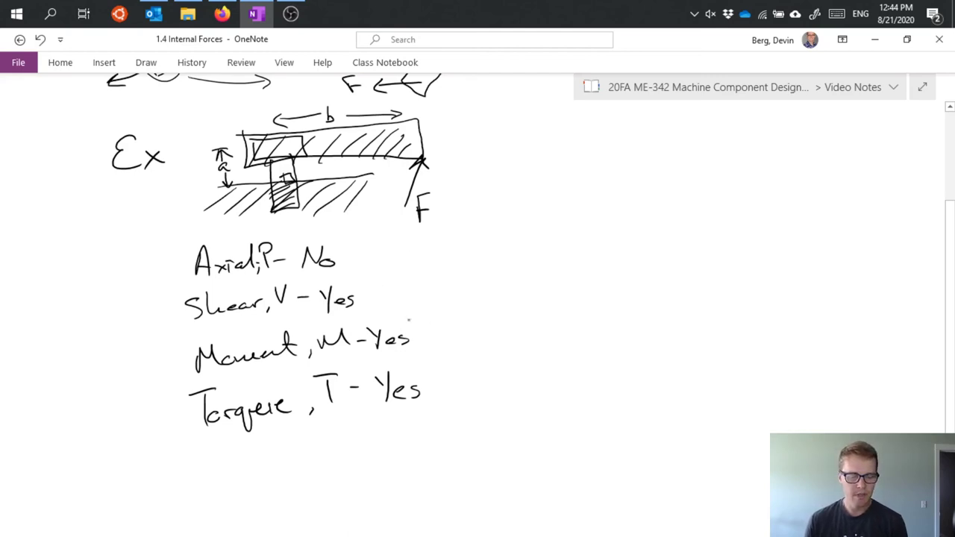
Step: Append '= F·a' to the Moment line and '= F·b' to the Torque line
drag(418, 329, 429, 328)
drag(421, 338, 440, 338)
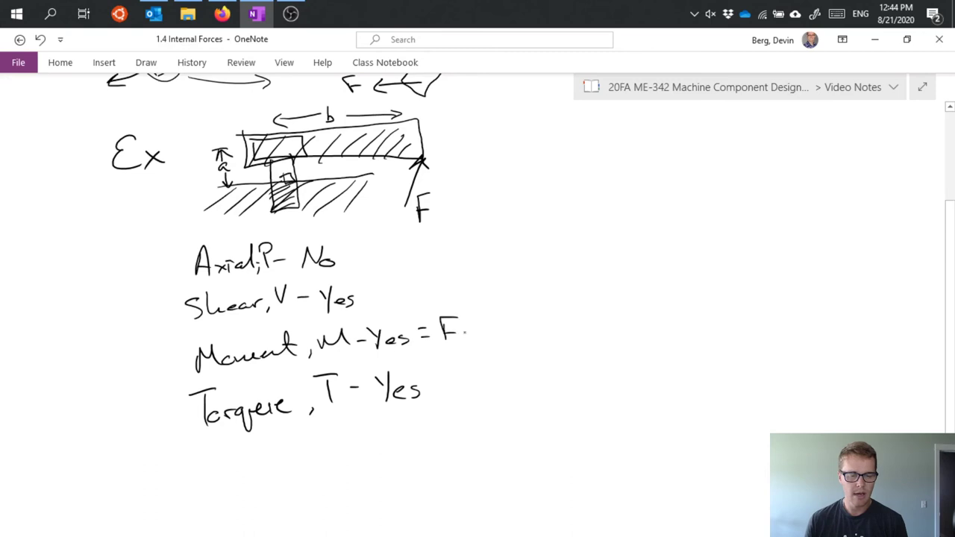
mouse_move(482, 325)
mouse_down()
mouse_move(474, 332)
mouse_move(489, 336)
mouse_up()
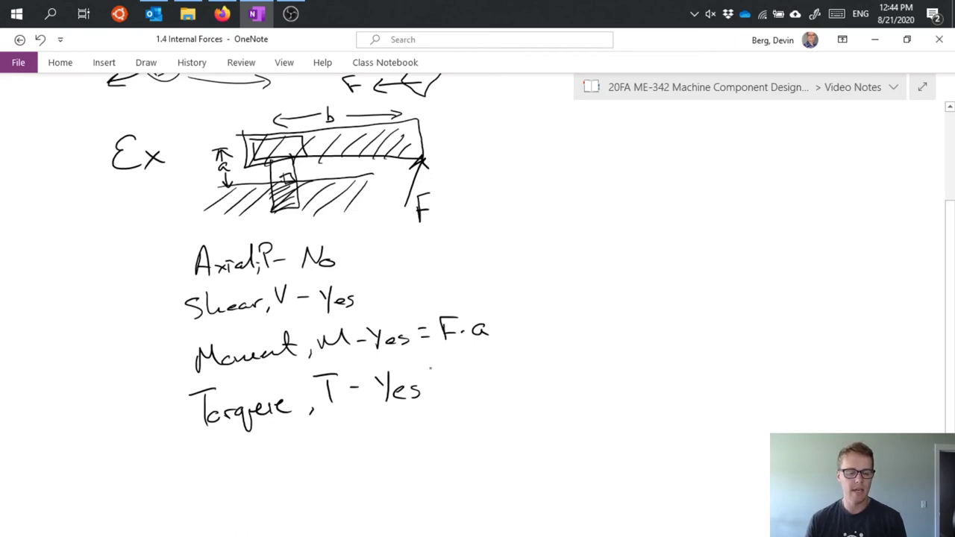
mouse_move(429, 377)
mouse_down()
mouse_move(454, 379)
mouse_move(455, 391)
mouse_up()
mouse_move(452, 369)
mouse_down()
mouse_move(458, 392)
mouse_move(464, 372)
mouse_move(463, 382)
mouse_move(486, 389)
mouse_up()
click(477, 381)
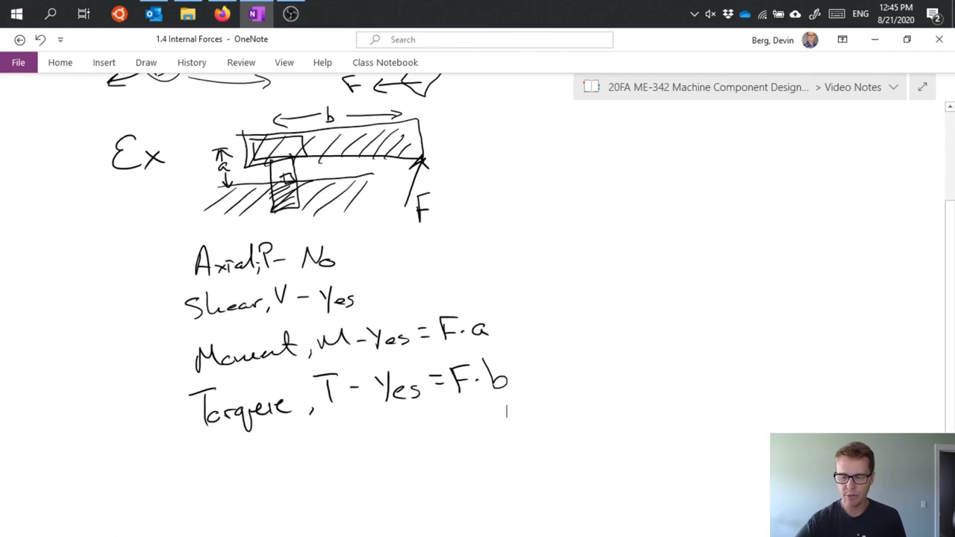
Step: In blank space further down, sketch a bent 3D bar with force arrows at both ends
scroll(506, 389, down, 8)
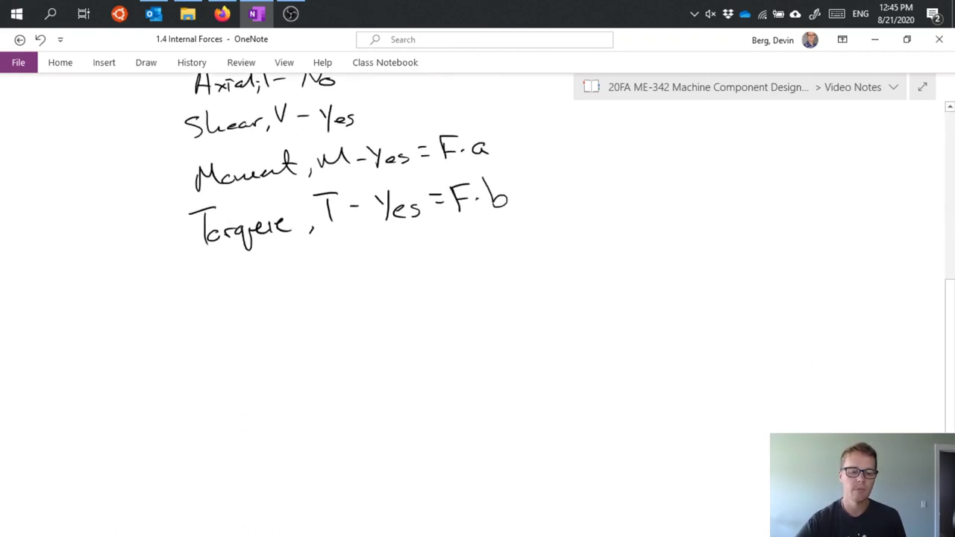
scroll(506, 390, down, 2)
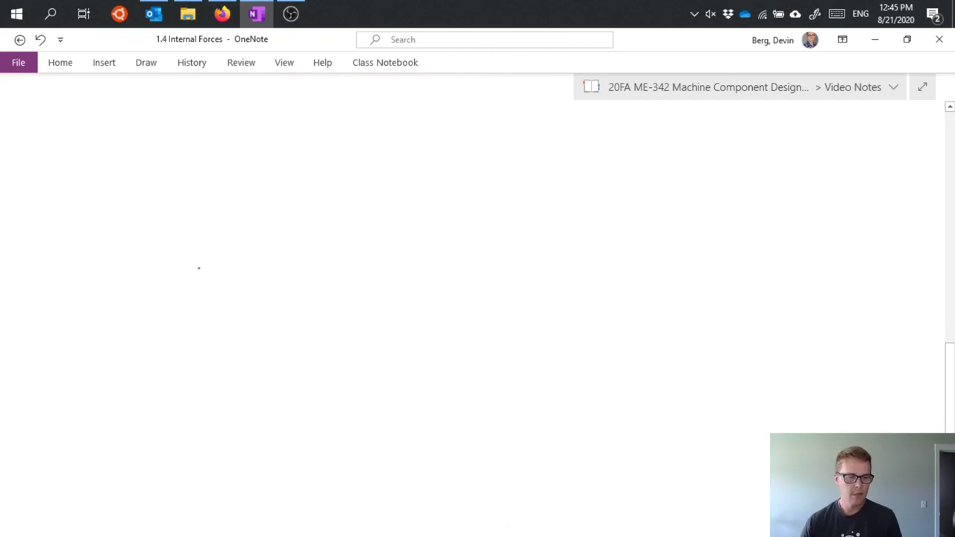
mouse_move(191, 263)
mouse_down()
mouse_move(235, 213)
mouse_move(366, 223)
mouse_move(352, 168)
mouse_move(373, 163)
mouse_move(398, 251)
mouse_move(317, 259)
mouse_move(247, 250)
mouse_move(199, 293)
mouse_move(187, 285)
mouse_move(188, 261)
mouse_move(215, 282)
mouse_up()
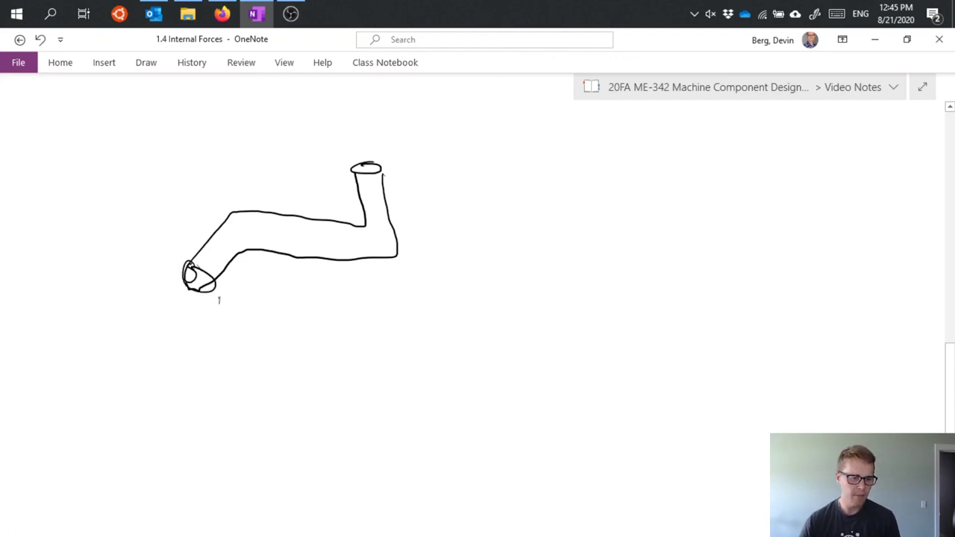
drag(200, 293, 214, 333)
mouse_move(196, 289)
mouse_down()
mouse_move(189, 304)
mouse_move(215, 294)
mouse_up()
mouse_move(158, 281)
mouse_down()
mouse_move(192, 275)
mouse_move(196, 285)
mouse_up()
mouse_move(372, 170)
mouse_down()
mouse_move(380, 131)
mouse_move(399, 153)
mouse_move(383, 135)
mouse_up()
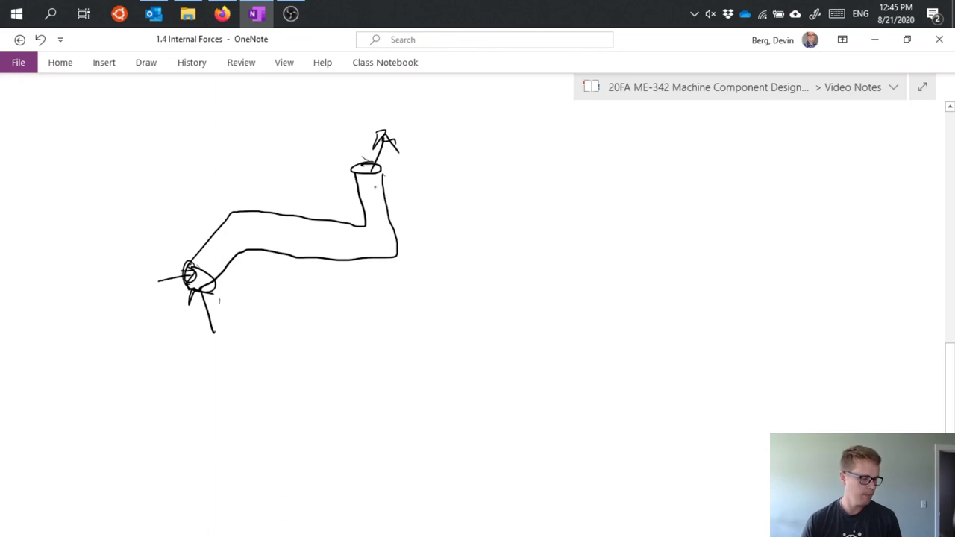
mouse_move(382, 249)
mouse_down()
mouse_move(371, 290)
mouse_move(391, 288)
mouse_up()
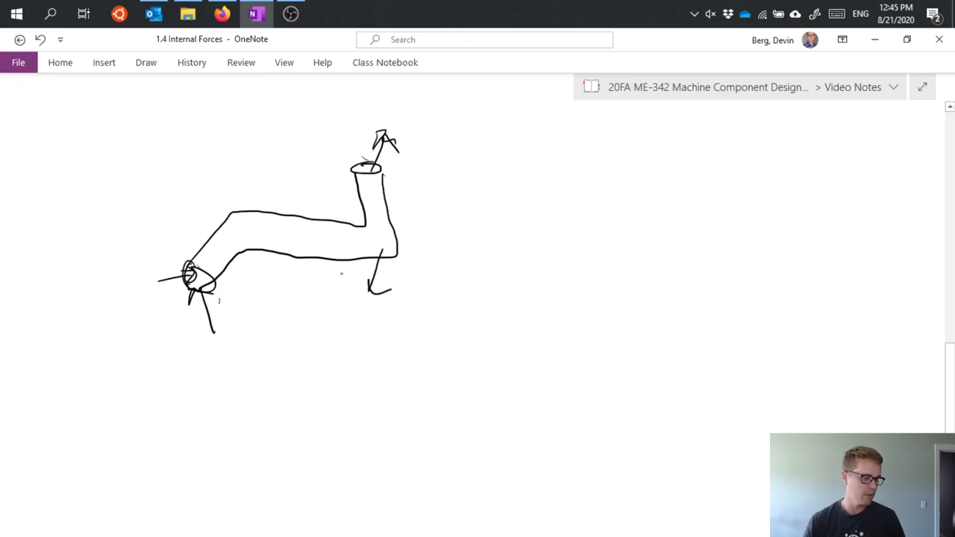
Step: Dash a cut section across the bar's middle, removing a stray ellipse with Ctrl+Z
drag(303, 218, 287, 234)
drag(284, 245, 283, 253)
drag(287, 257, 304, 259)
drag(309, 253, 312, 247)
drag(316, 241, 317, 233)
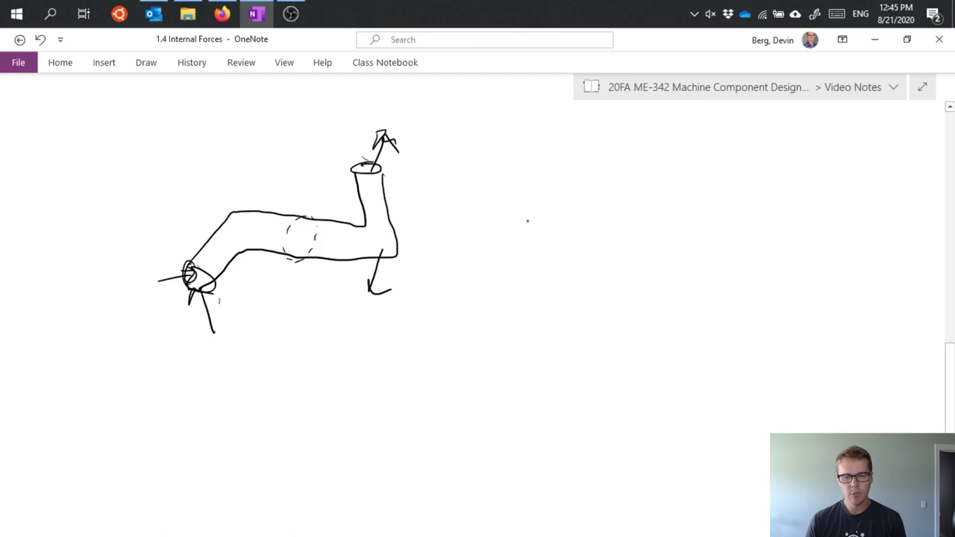
mouse_move(528, 221)
mouse_down()
mouse_move(516, 237)
mouse_move(531, 222)
mouse_move(621, 227)
mouse_move(650, 171)
mouse_move(692, 175)
mouse_move(690, 198)
mouse_move(651, 263)
mouse_move(540, 252)
mouse_up()
key(ctrl+z)
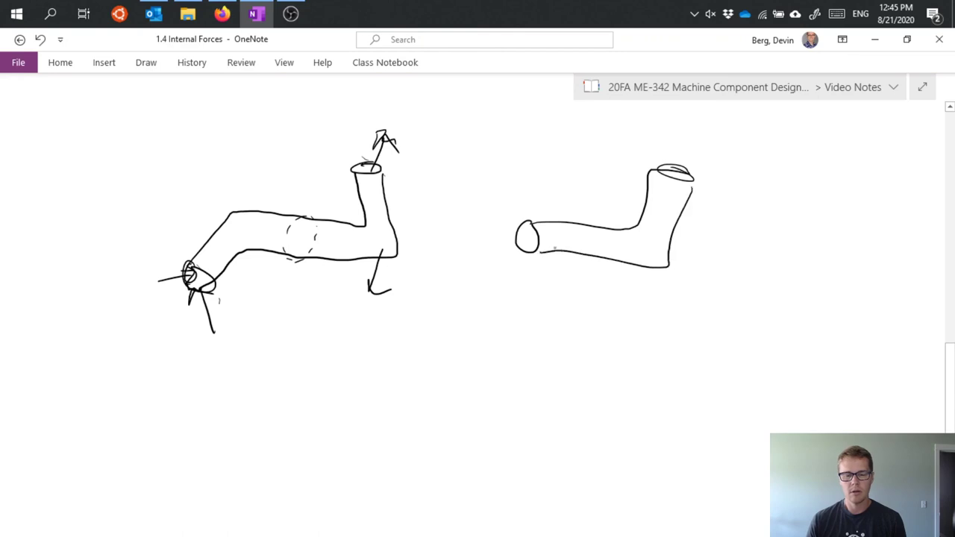
Step: Draw force arrows at the top, bottom and left ends of the second bent bar
mouse_move(667, 175)
mouse_down()
mouse_move(685, 151)
mouse_move(692, 158)
mouse_up()
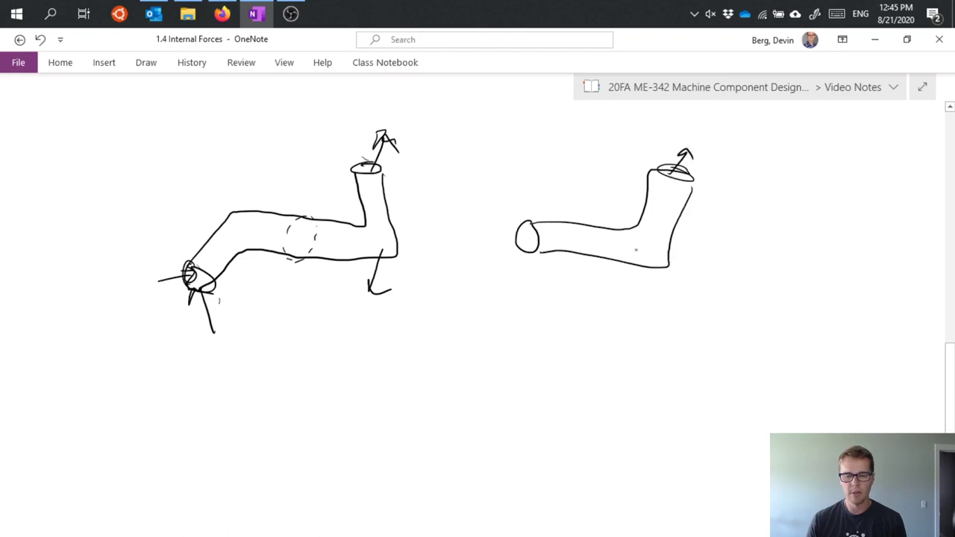
mouse_move(642, 245)
mouse_down()
mouse_move(629, 267)
mouse_move(636, 289)
mouse_up()
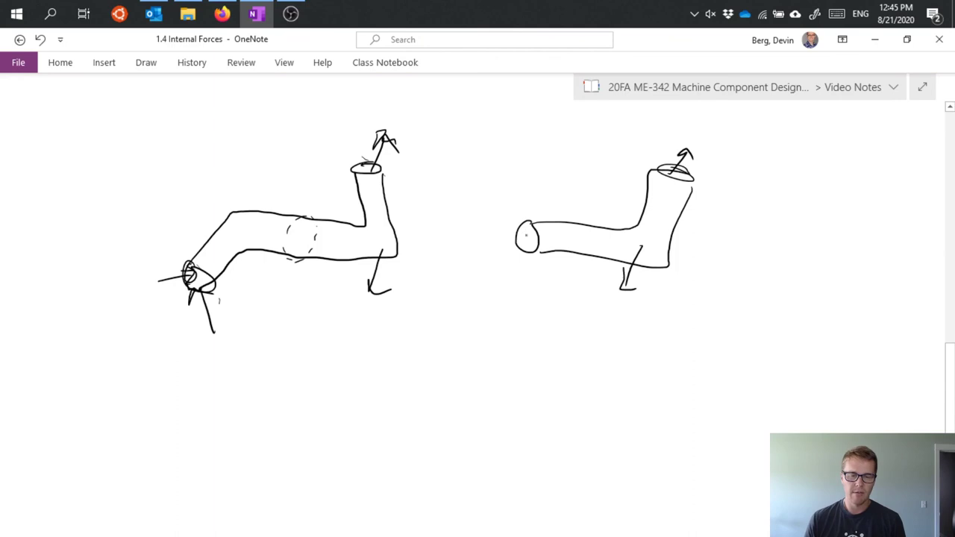
mouse_move(528, 241)
mouse_down()
mouse_move(533, 193)
mouse_move(545, 201)
mouse_up()
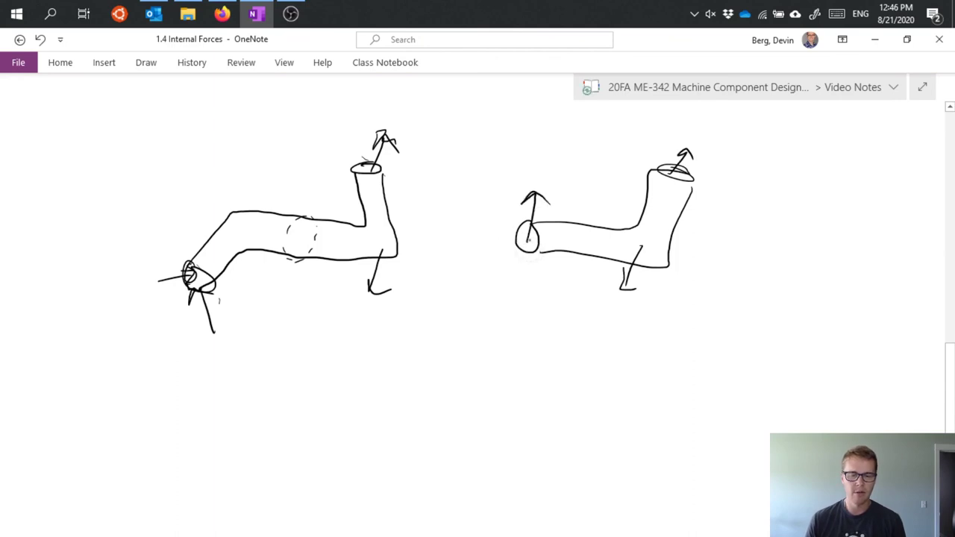
Step: Sketch a small x-y-z axis triad with rotation arrows below the second bar
mouse_move(499, 244)
mouse_down()
mouse_move(491, 261)
mouse_move(514, 252)
mouse_up()
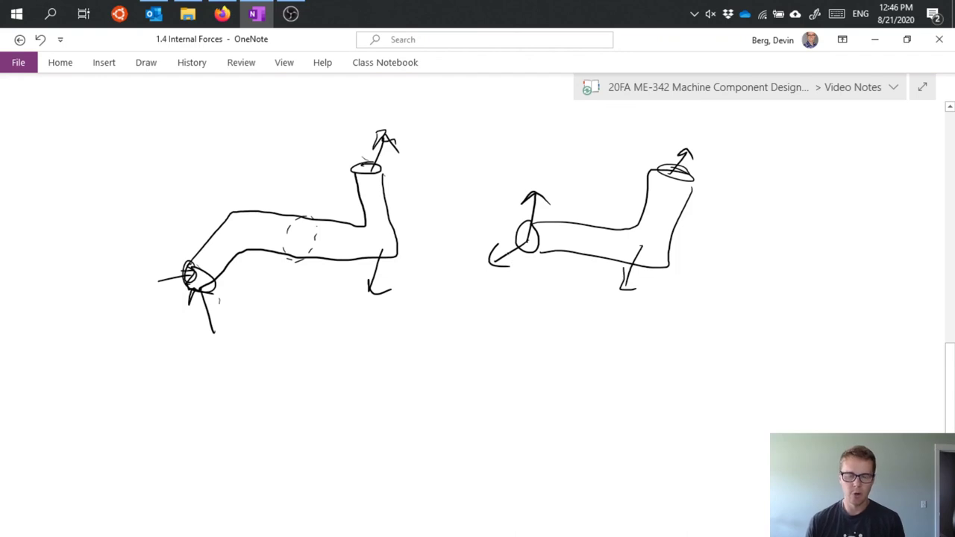
click(521, 261)
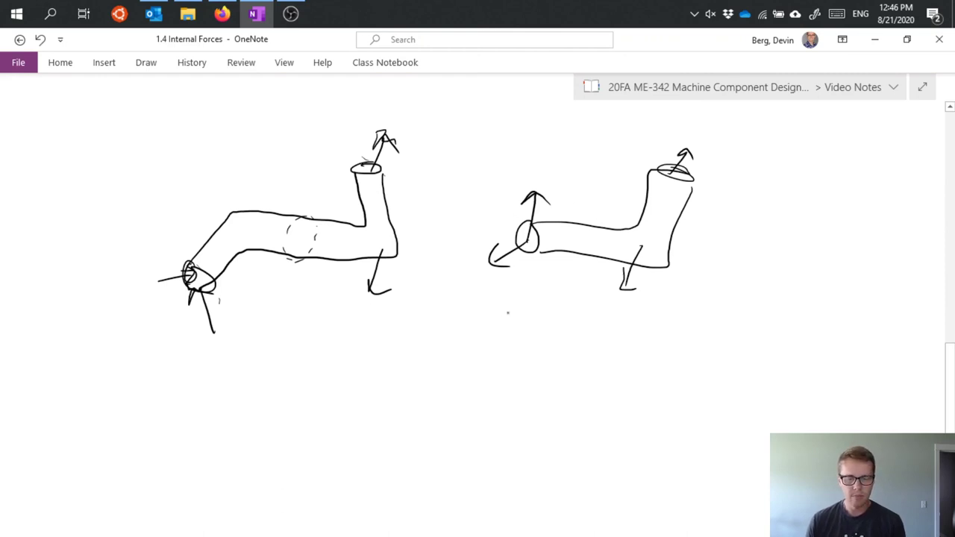
mouse_move(507, 313)
mouse_down()
mouse_move(544, 315)
mouse_move(505, 287)
mouse_move(538, 325)
mouse_move(485, 346)
mouse_move(499, 343)
mouse_move(484, 328)
mouse_move(528, 327)
mouse_move(531, 314)
mouse_move(508, 301)
mouse_move(515, 291)
mouse_up()
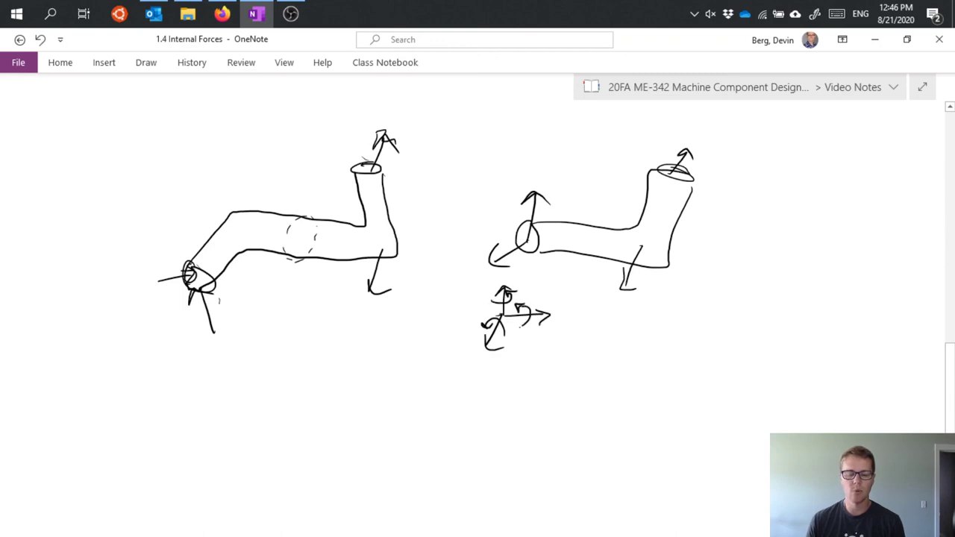